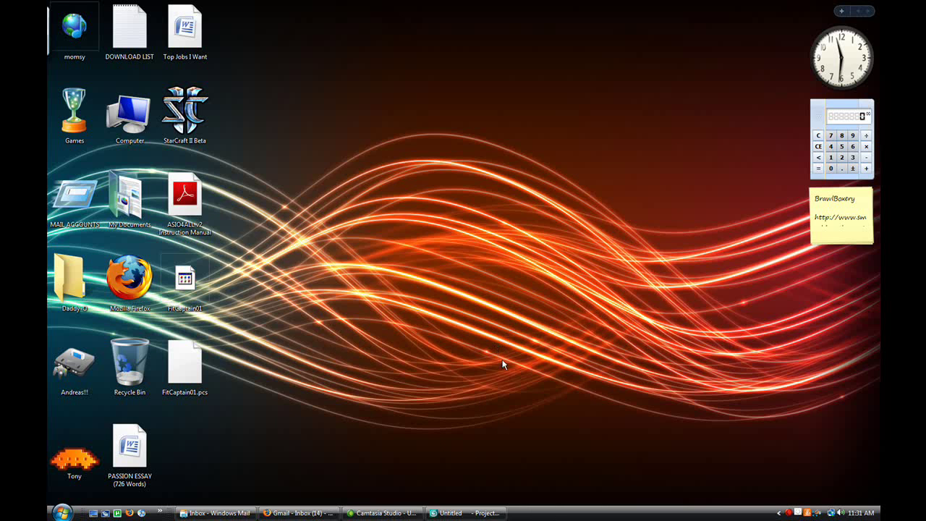
# - Bring the 3ds Max 9 window with its empty untitled scene to the front
pyautogui.click(455, 514)
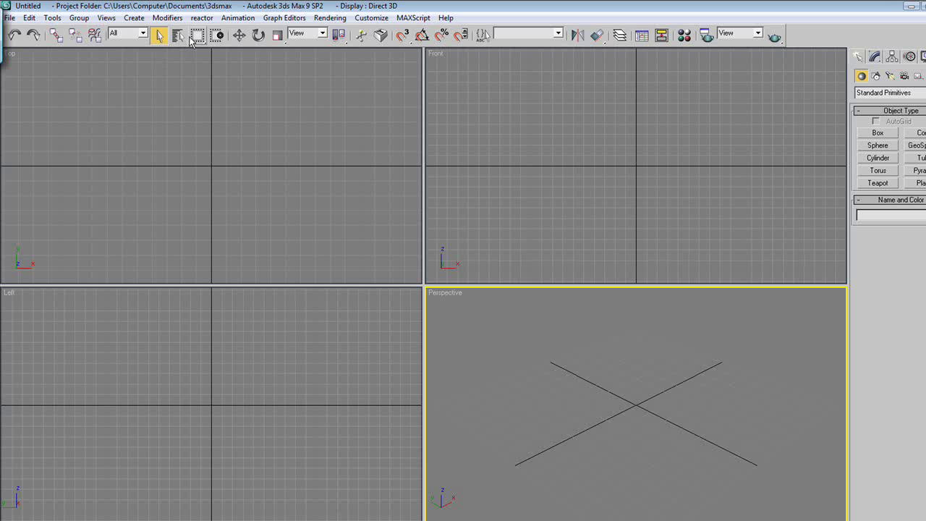
# - Open and close Select by Name, then drag selection boxes in the Top viewport to activate it
pyautogui.click(178, 36)
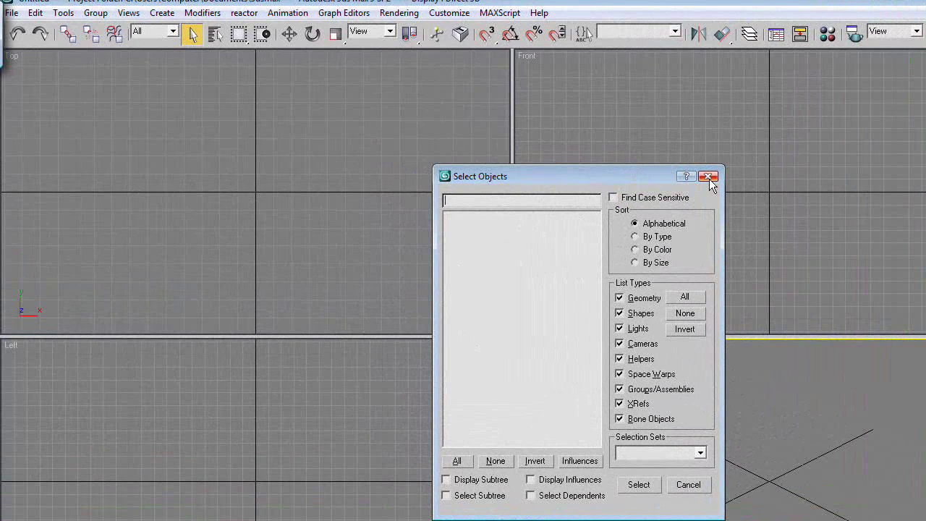
pyautogui.click(708, 177)
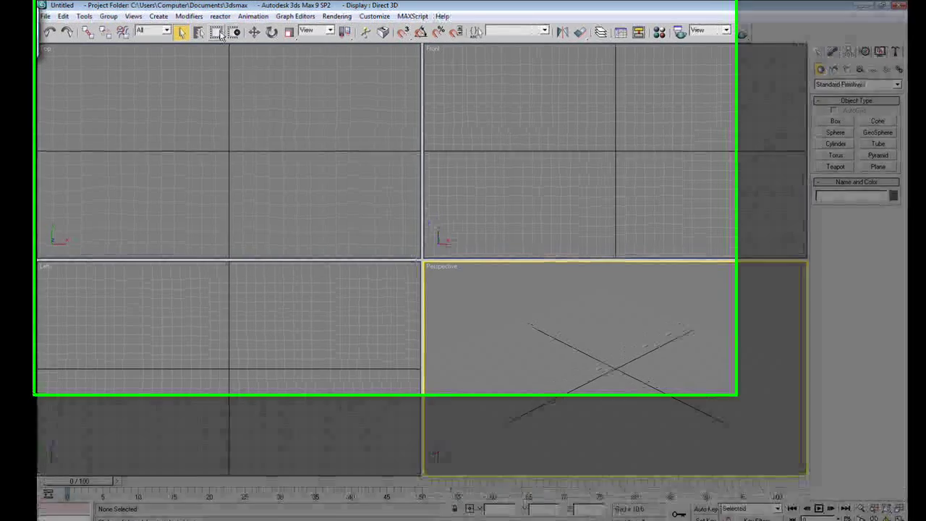
pyautogui.moveTo(220, 63); pyautogui.dragTo(277, 117)
pyautogui.moveTo(180, 85); pyautogui.dragTo(214, 136)
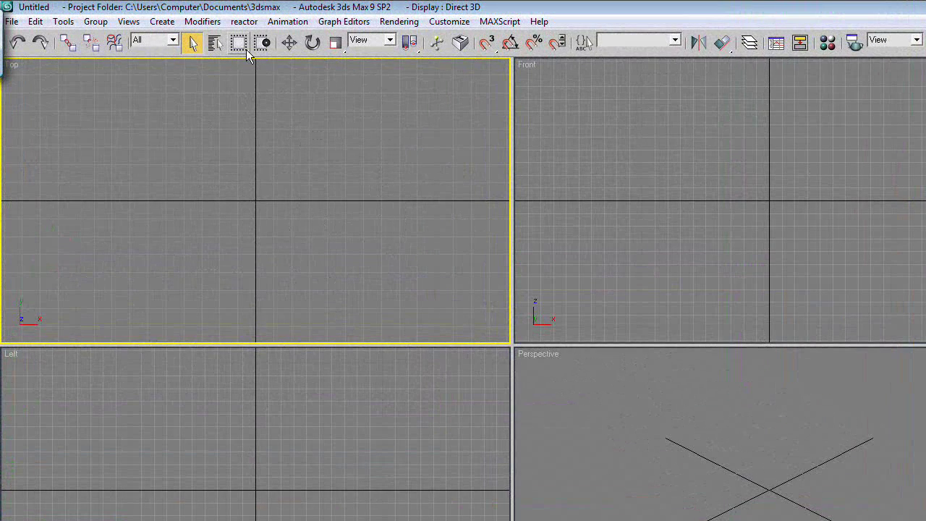
pyautogui.moveTo(246, 49)
pyautogui.mouseDown()
pyautogui.moveTo(239, 154)
pyautogui.moveTo(239, 66)
pyautogui.mouseUp()
pyautogui.moveTo(214, 135); pyautogui.dragTo(391, 255)
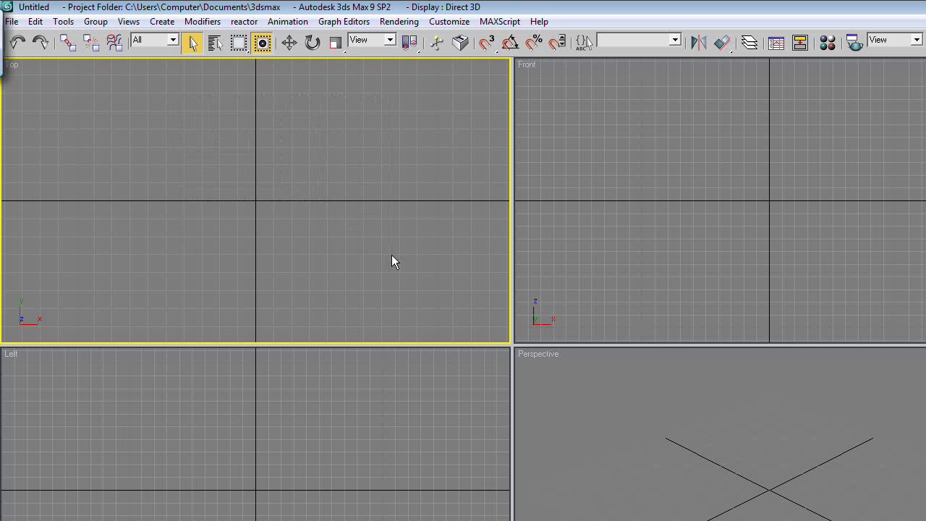
pyautogui.click(289, 43)
pyautogui.moveTo(283, 171); pyautogui.dragTo(312, 206)
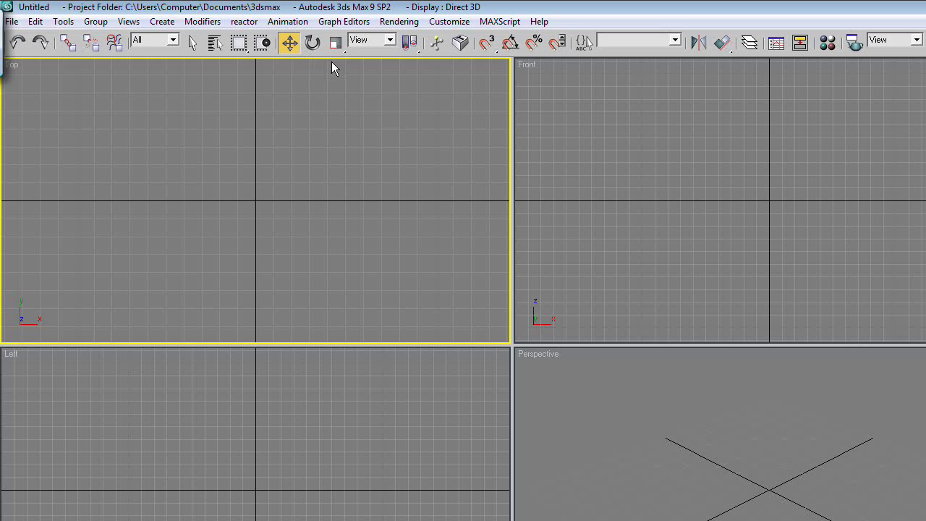
pyautogui.press('e')
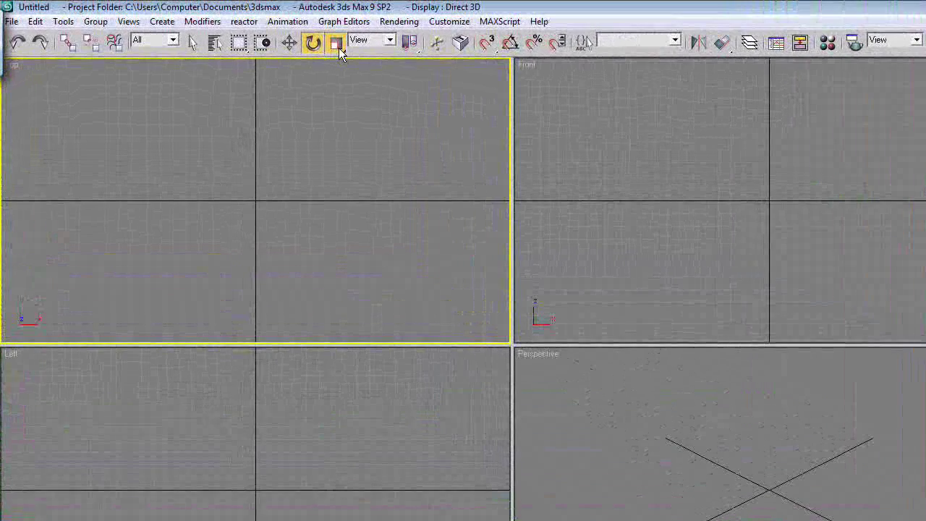
pyautogui.moveTo(340, 53); pyautogui.dragTo(338, 114)
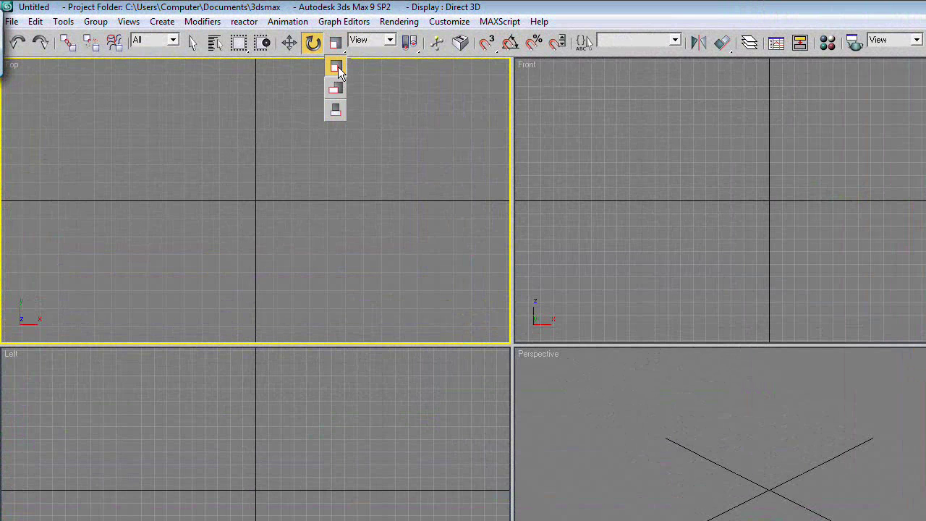
pyautogui.moveTo(338, 66); pyautogui.dragTo(337, 66)
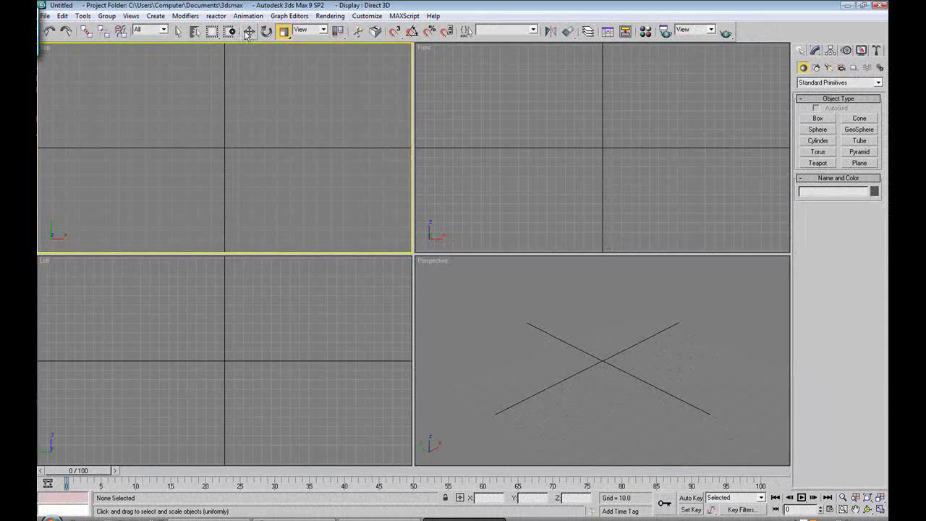
pyautogui.press('q')
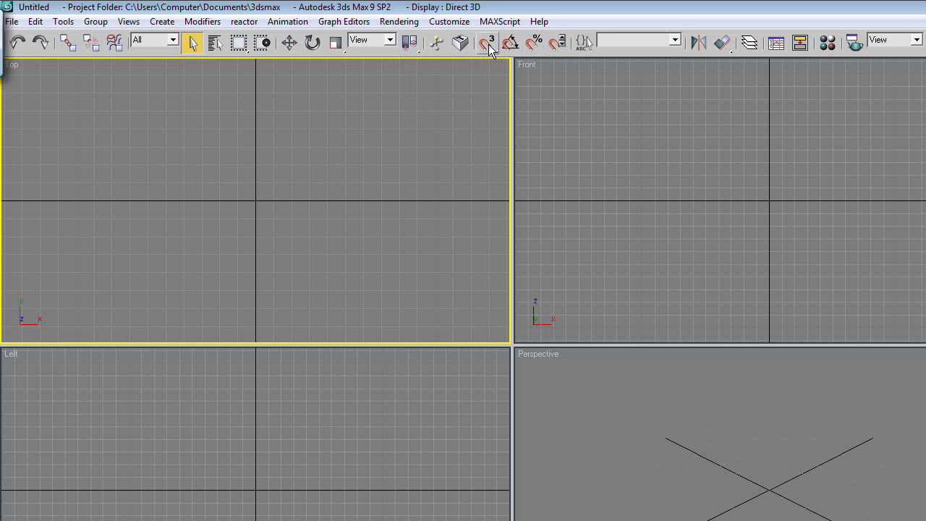
pyautogui.moveTo(488, 44); pyautogui.dragTo(487, 44)
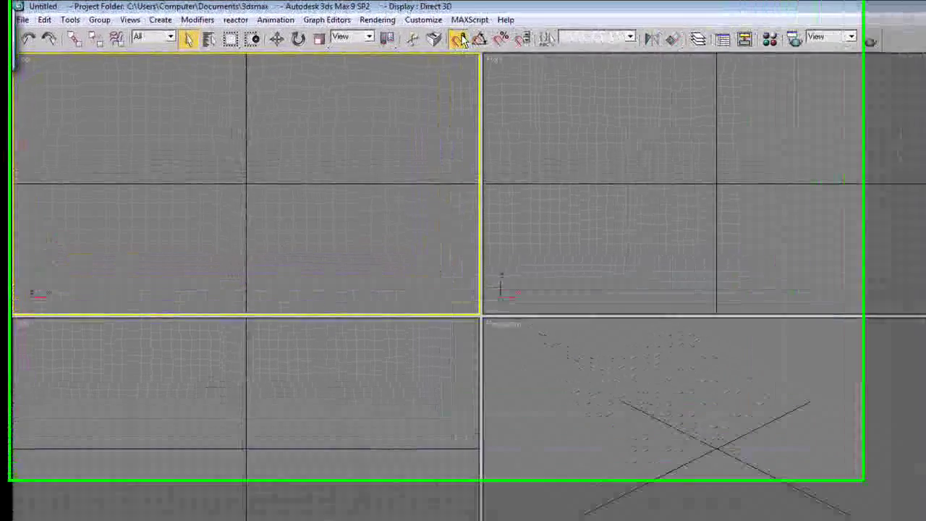
pyautogui.rightClick(461, 40)
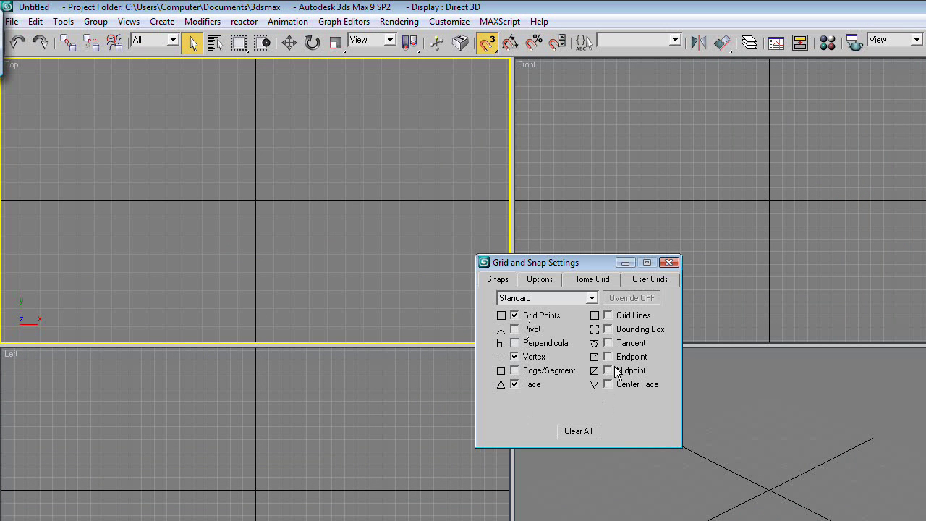
pyautogui.click(670, 262)
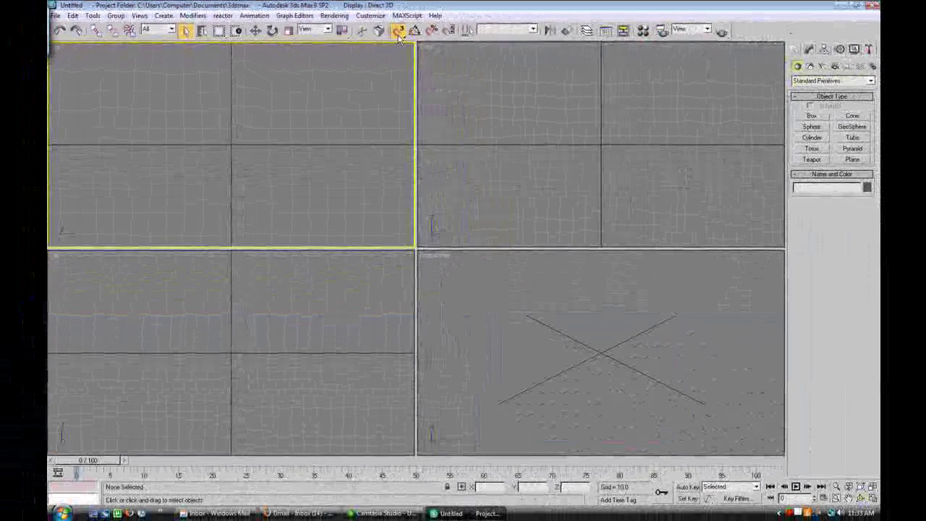
pyautogui.click(487, 42)
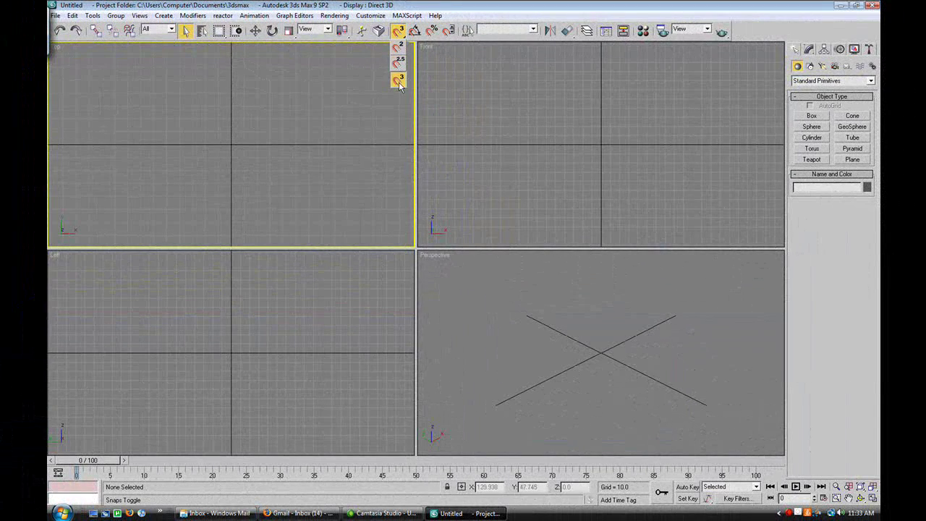
pyautogui.moveTo(400, 40); pyautogui.dragTo(400, 34)
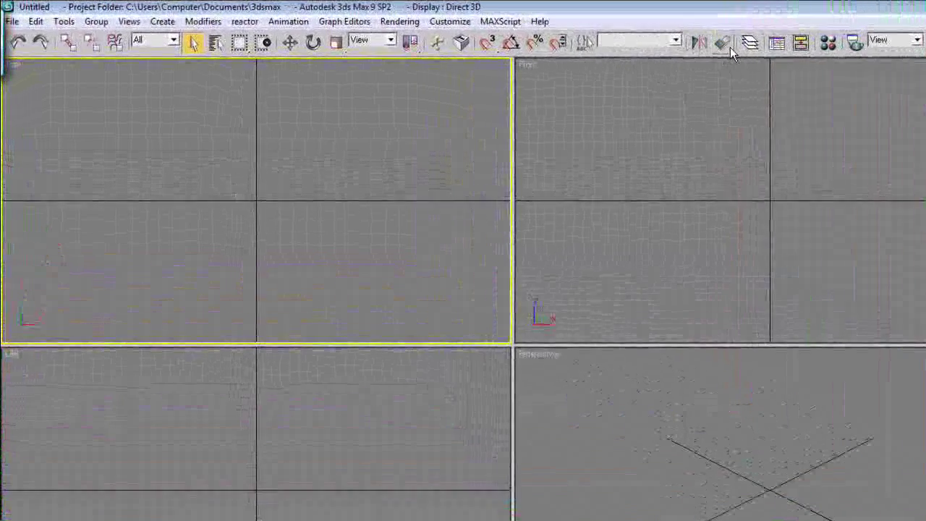
pyautogui.click(572, 34)
pyautogui.moveTo(729, 47)
pyautogui.mouseDown()
pyautogui.moveTo(719, 179)
pyautogui.moveTo(713, 37)
pyautogui.moveTo(723, 45)
pyautogui.mouseUp()
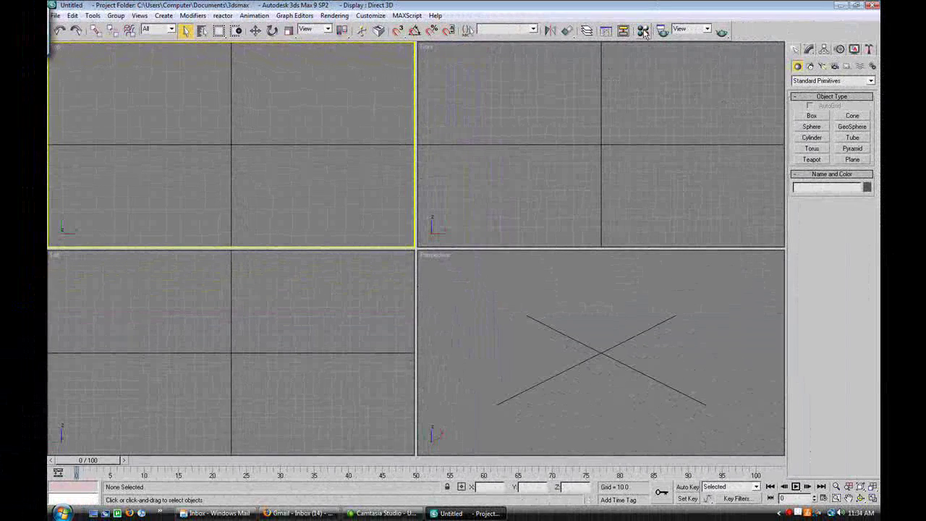
# - Open the Material Editor, nudge it lower, then close it again
pyautogui.click(644, 32)
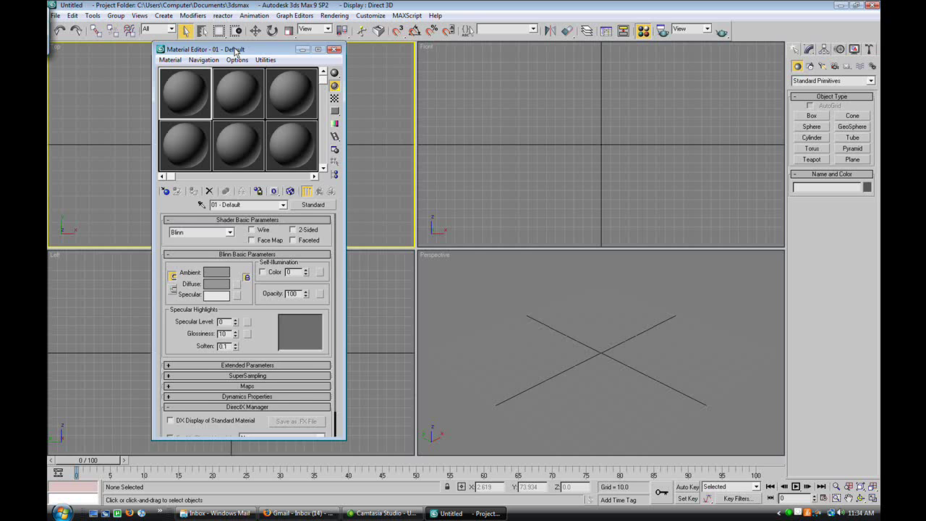
pyautogui.moveTo(236, 51); pyautogui.dragTo(235, 65)
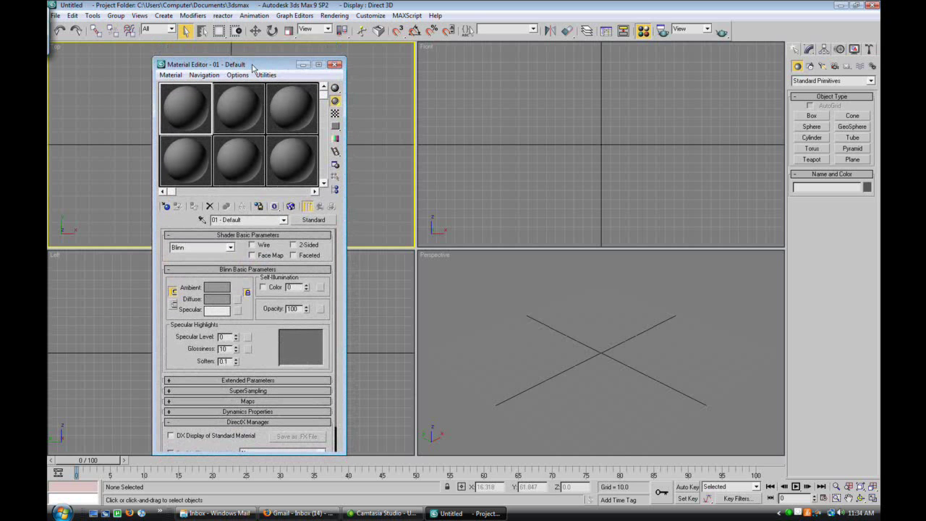
pyautogui.click(334, 64)
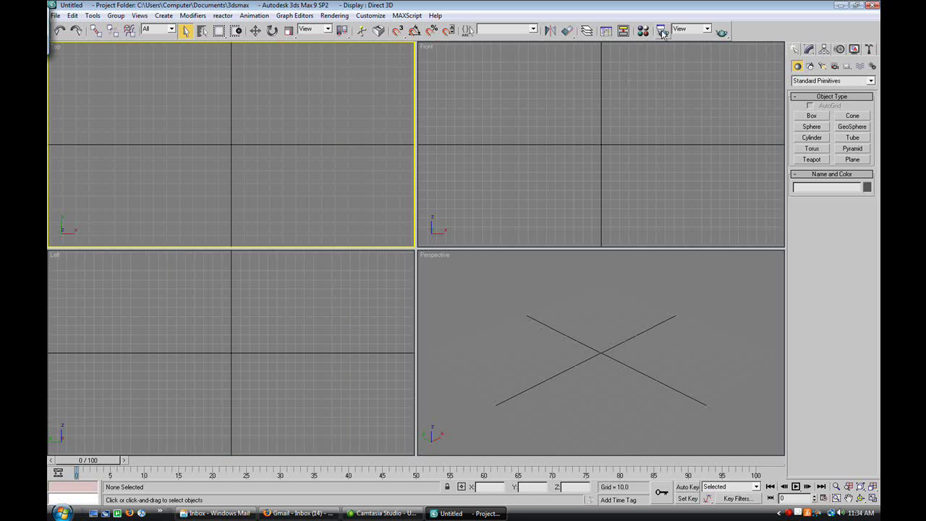
# - Activate the Top, Front and Left viewports in turn, ending back on Perspective
pyautogui.click(575, 281)
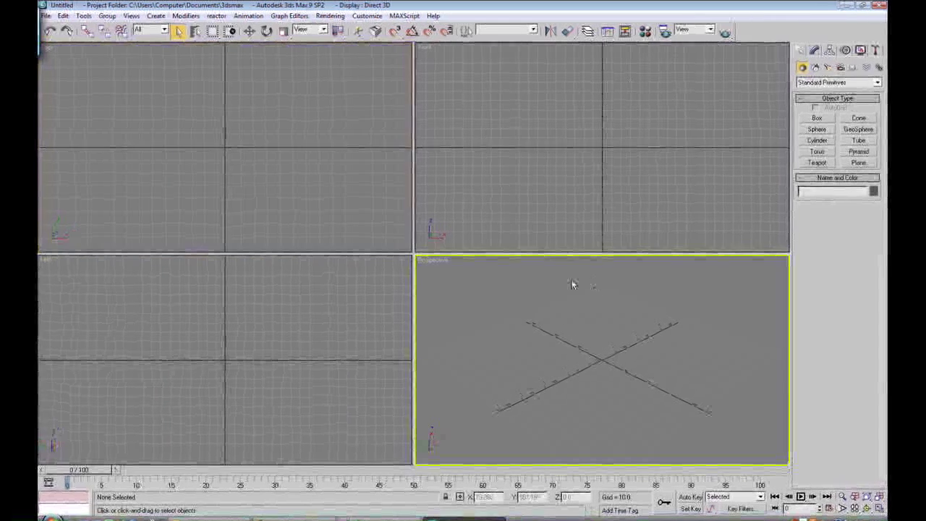
pyautogui.click(196, 99)
pyautogui.click(503, 99)
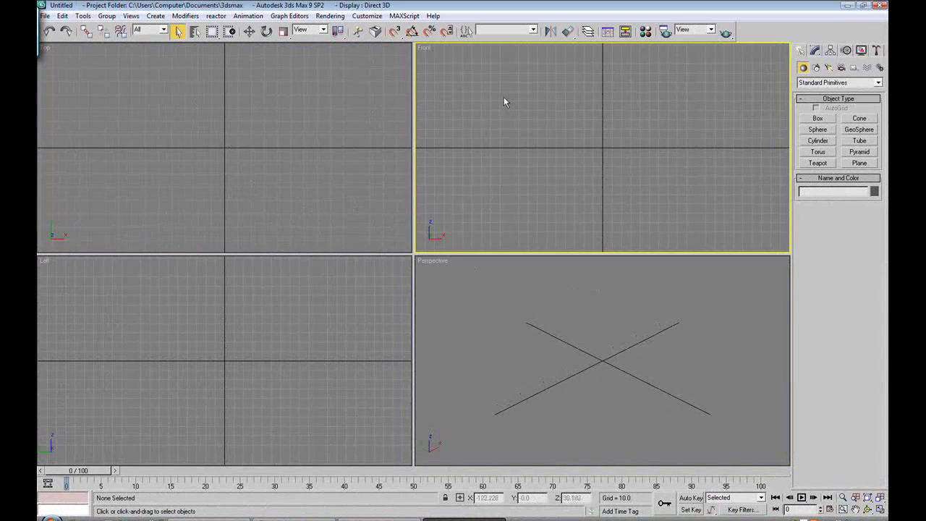
pyautogui.click(377, 265)
pyautogui.click(479, 285)
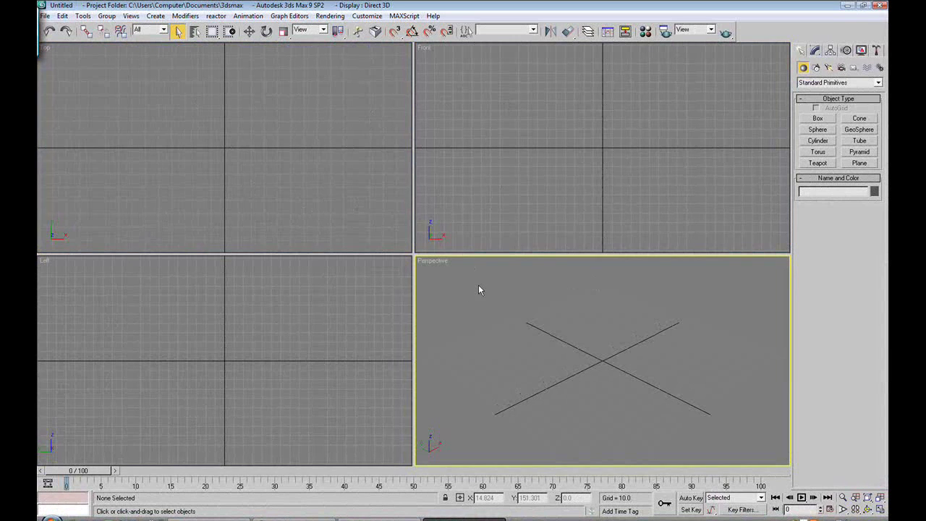
pyautogui.click(666, 31)
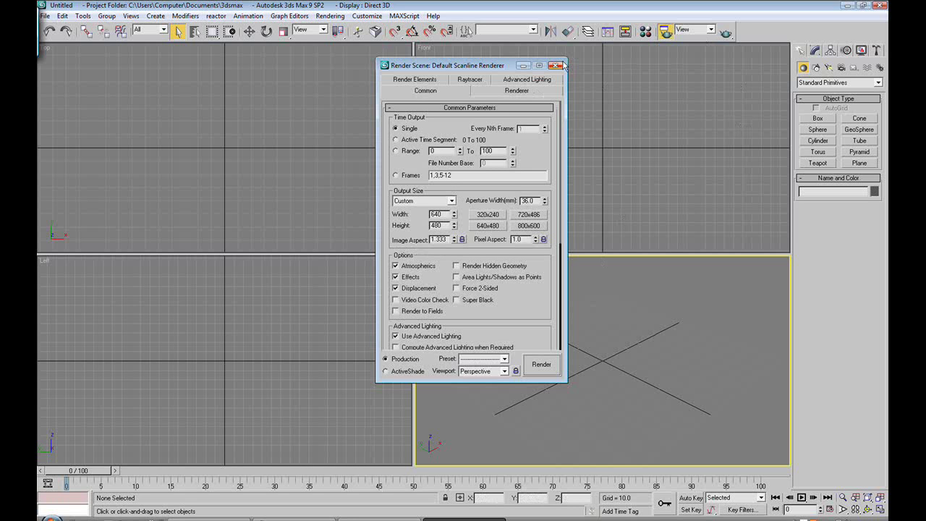
pyautogui.moveTo(473, 69); pyautogui.dragTo(642, 113)
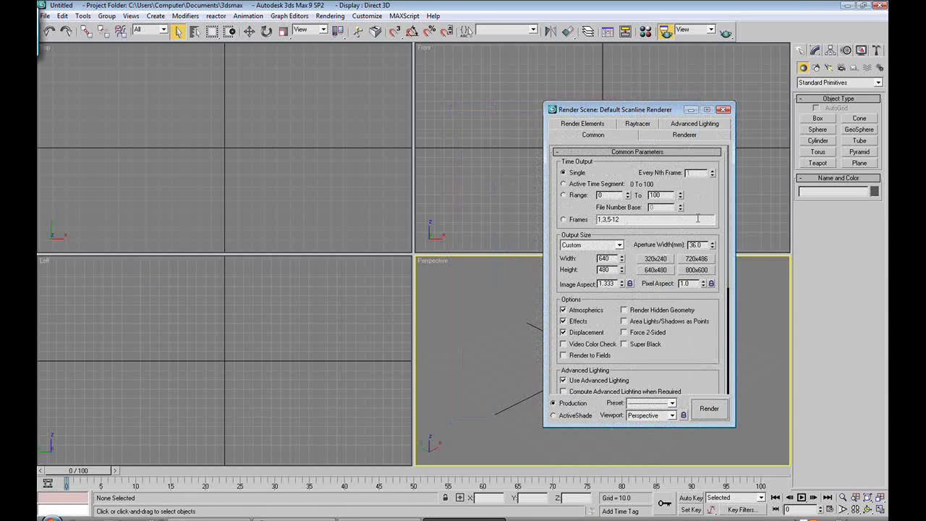
pyautogui.scroll(-2, 715, 235)
pyautogui.scroll(2, 715, 235)
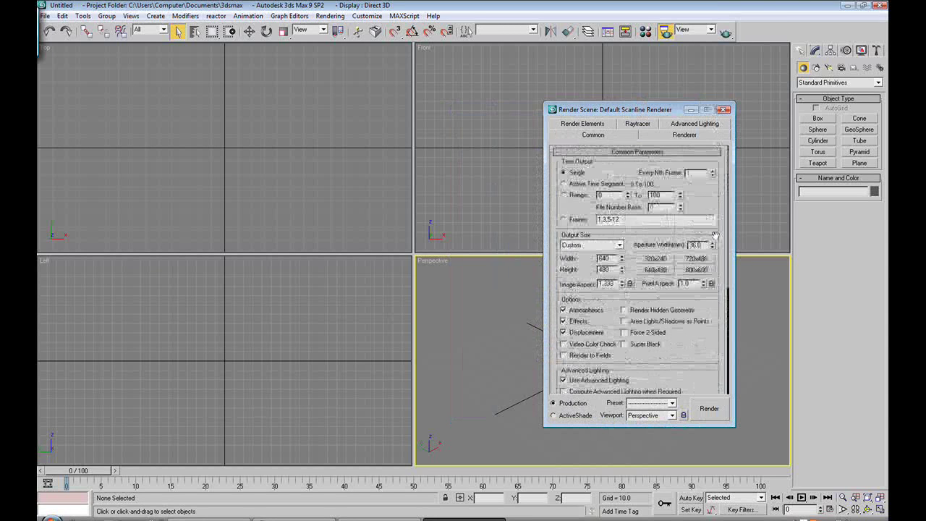
pyautogui.click(723, 110)
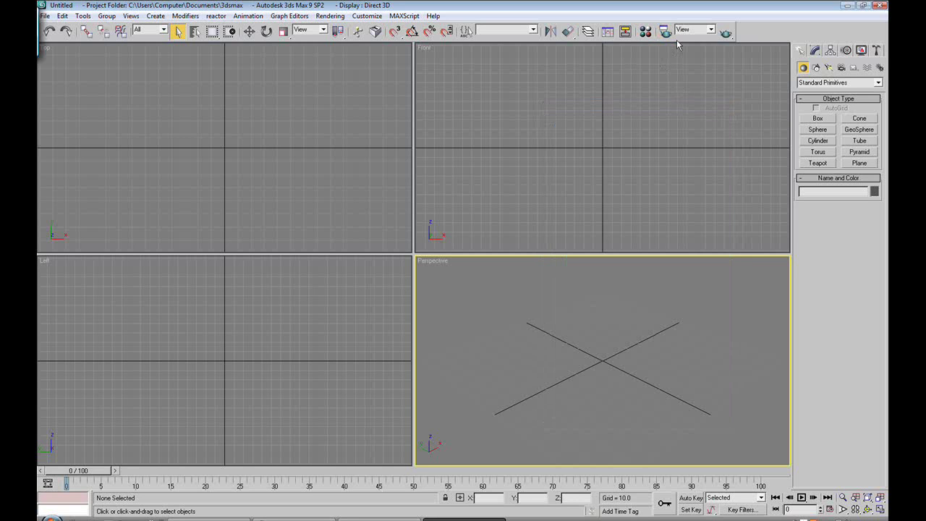
pyautogui.click(726, 30)
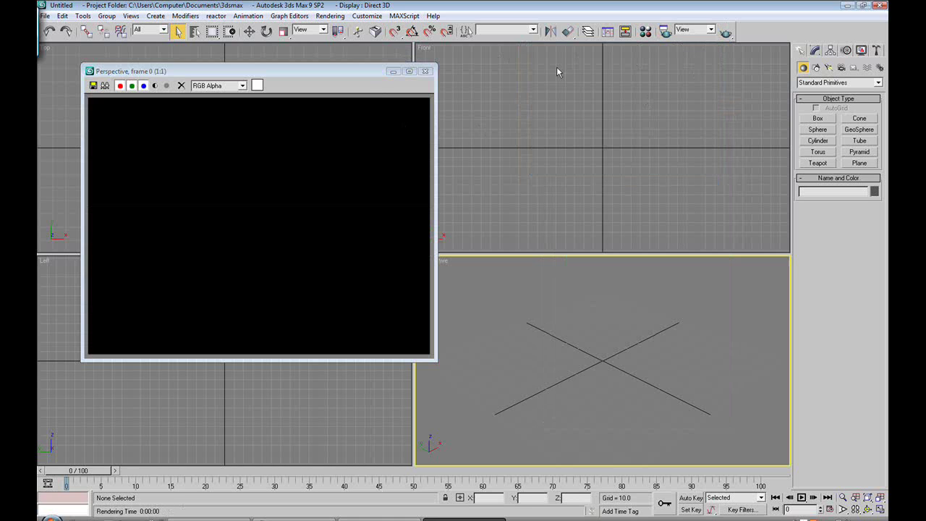
pyautogui.click(424, 72)
pyautogui.moveTo(691, 294); pyautogui.dragTo(608, 402)
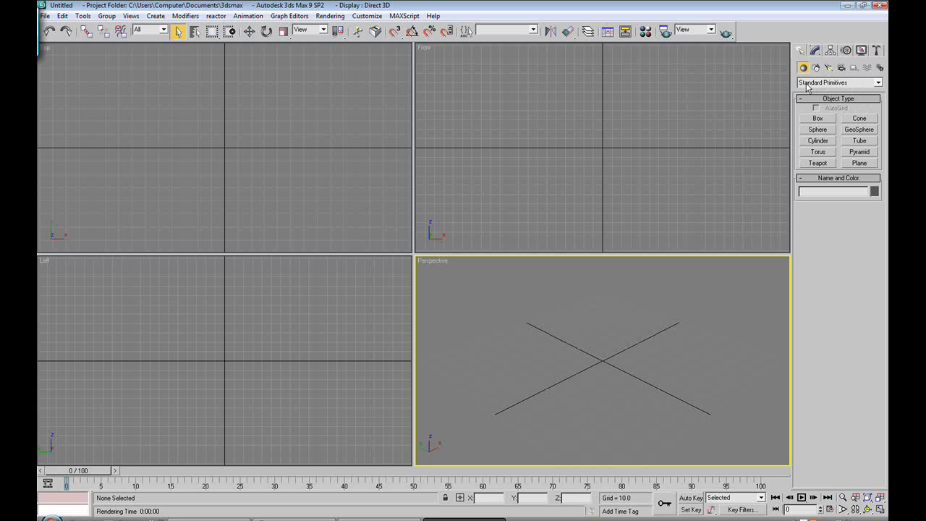
pyautogui.click(879, 83)
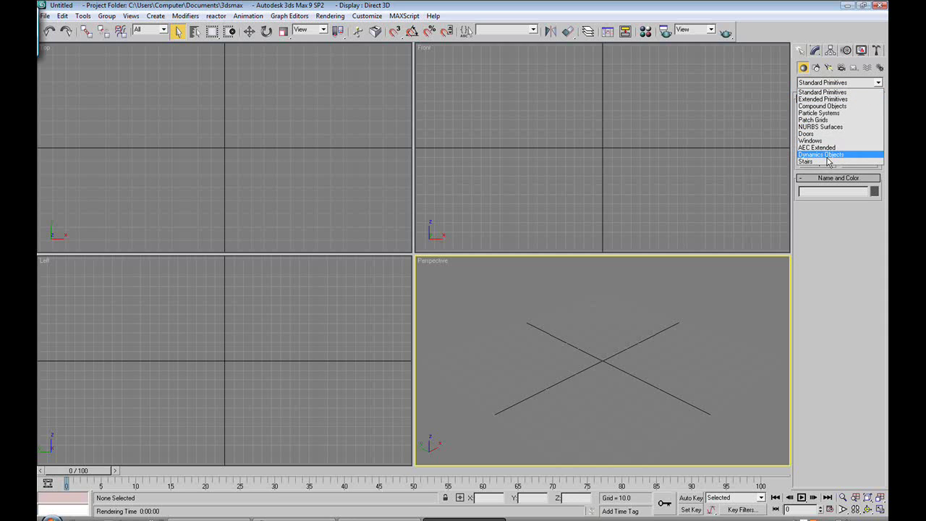
pyautogui.click(839, 92)
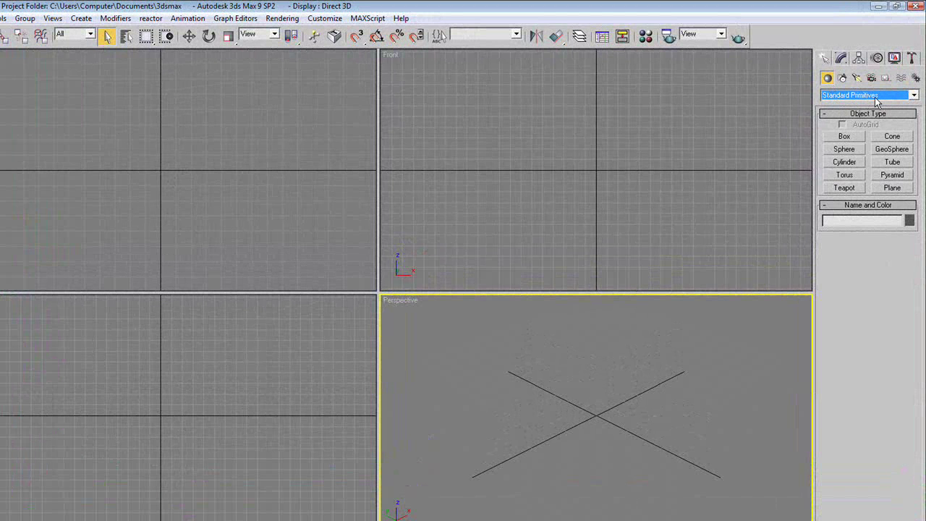
# - Create Box01 in the Perspective view, about 56.745 × 77.219 × 43.359
pyautogui.click(857, 137)
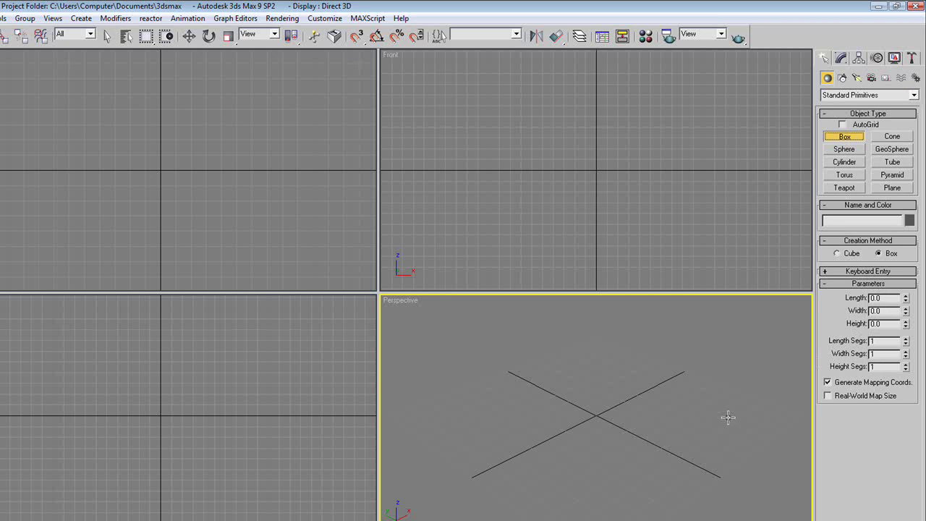
pyautogui.moveTo(671, 386); pyautogui.dragTo(594, 490)
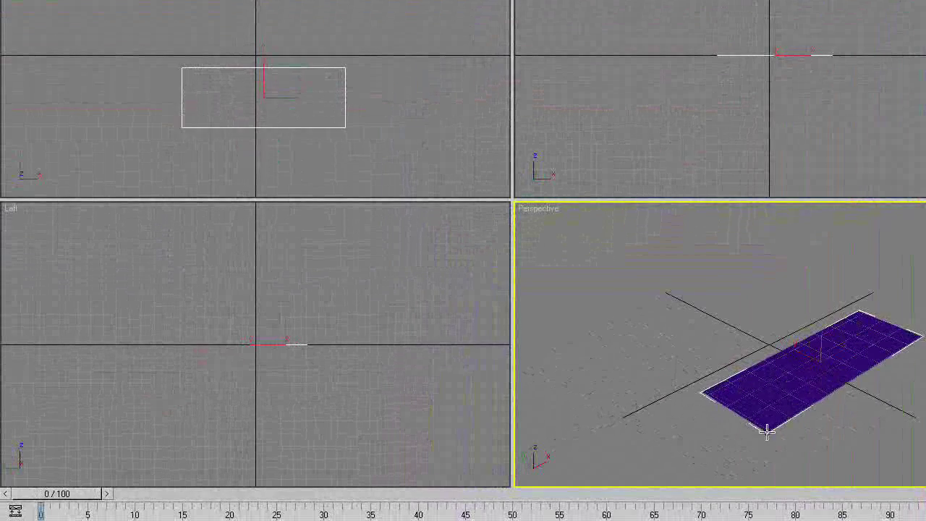
pyautogui.moveTo(767, 432); pyautogui.dragTo(851, 443)
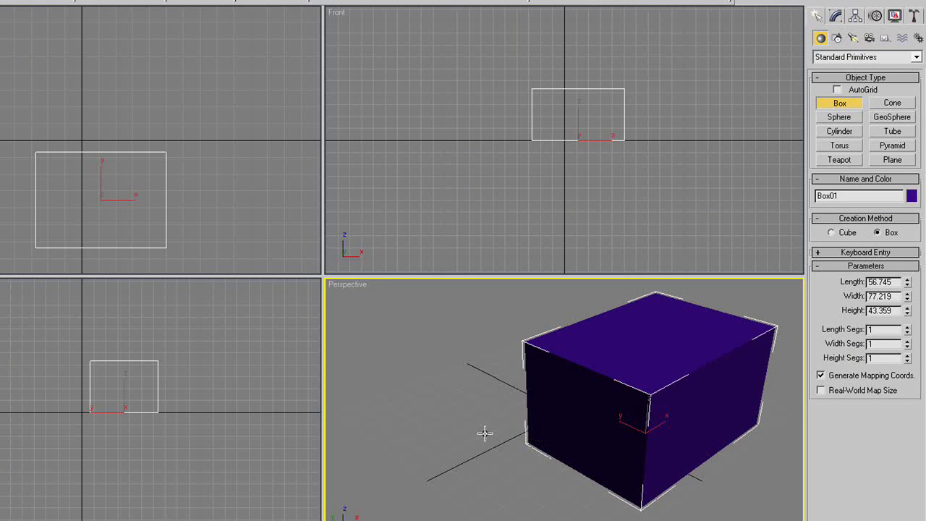
pyautogui.rightClick(480, 400)
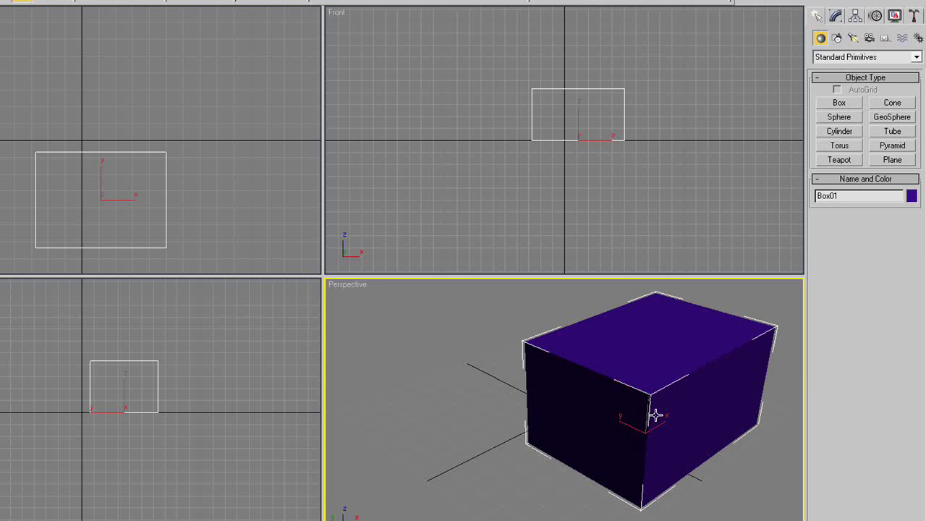
# - Create a pointed cone, Cone01, left of the box with radius 24.659 and height 42.867
pyautogui.click(877, 107)
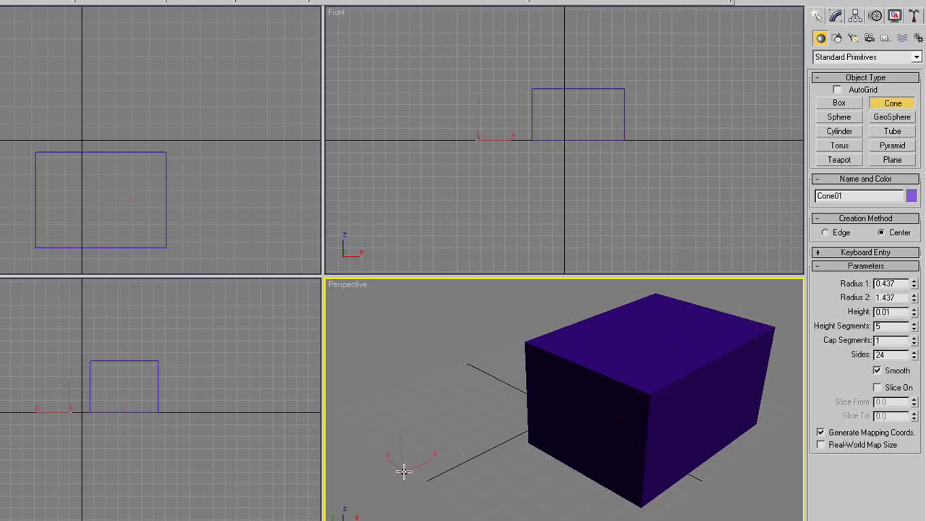
pyautogui.moveTo(403, 471); pyautogui.dragTo(458, 446)
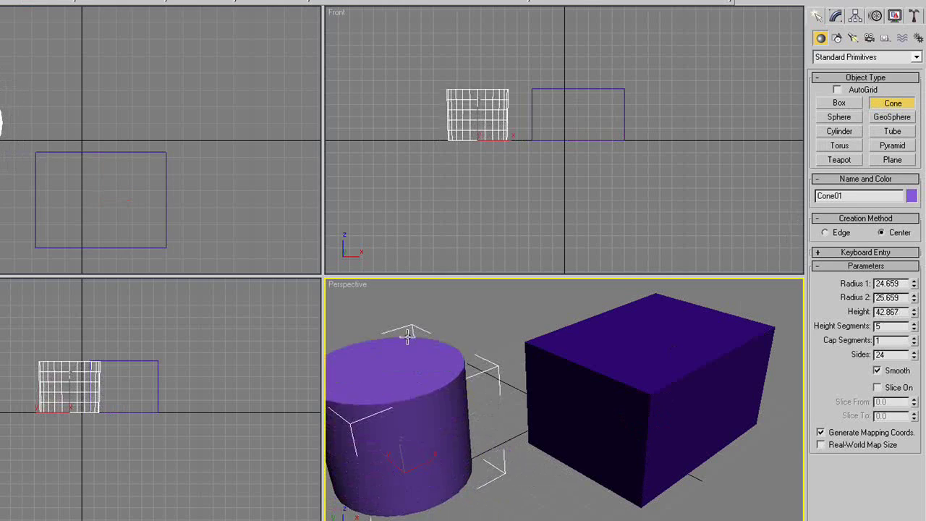
pyautogui.click(449, 340)
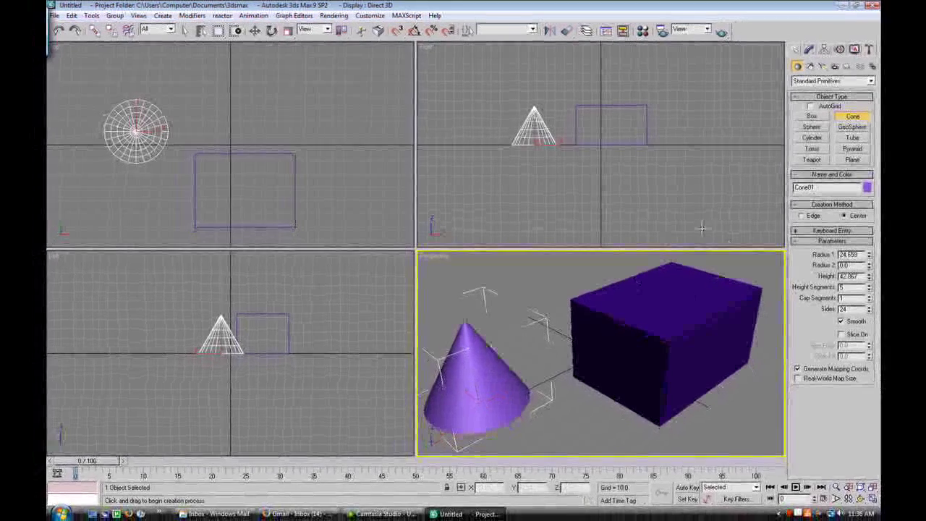
# - Change Cone01's object colour to yellow-green
pyautogui.click(867, 188)
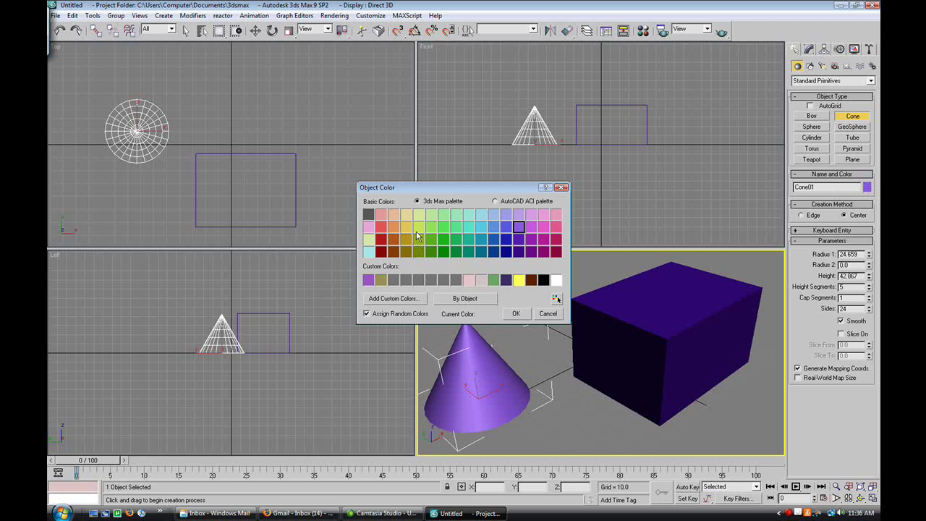
pyautogui.click(419, 226)
pyautogui.click(518, 313)
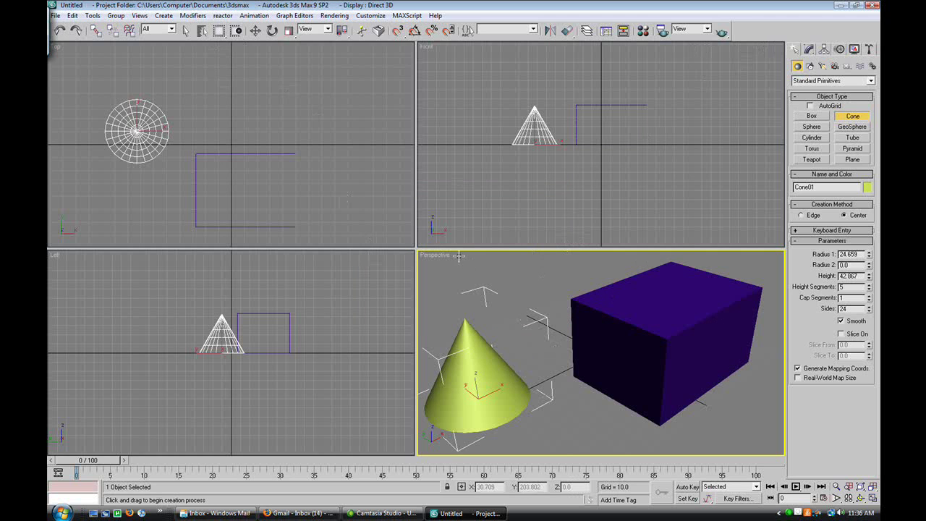
pyautogui.click(779, 513)
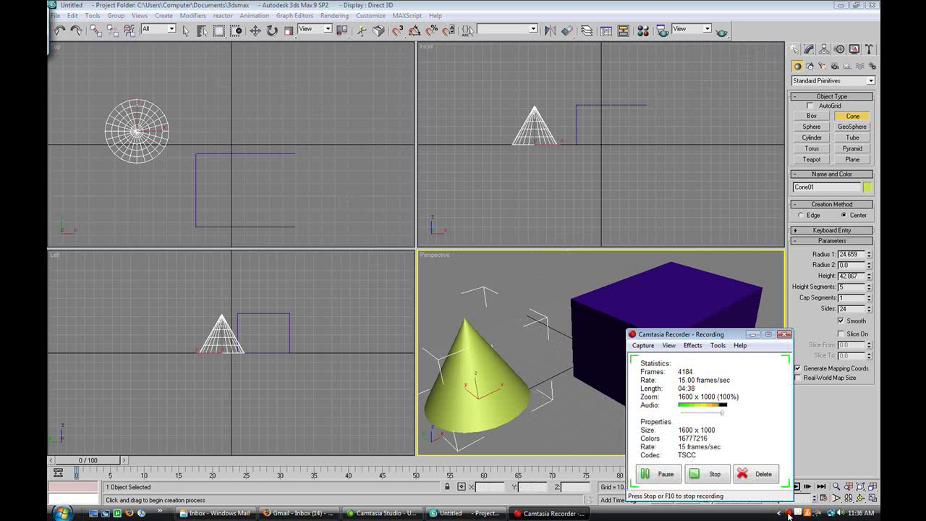